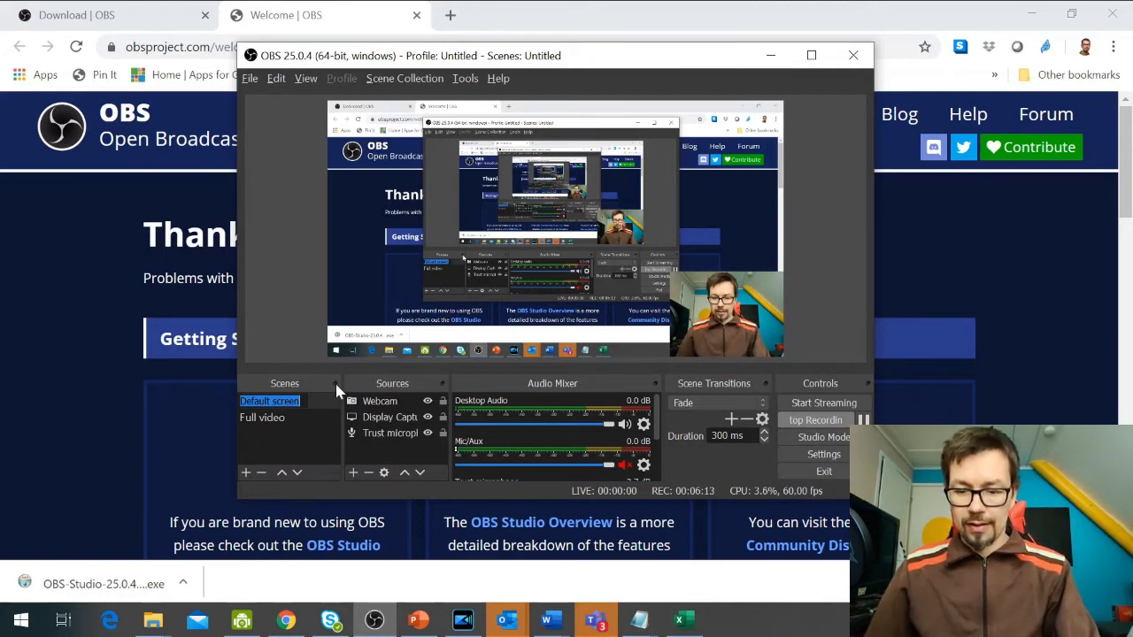
Rename the first scene as "Default screen capture".
{"action": "type", "text": "Default"}
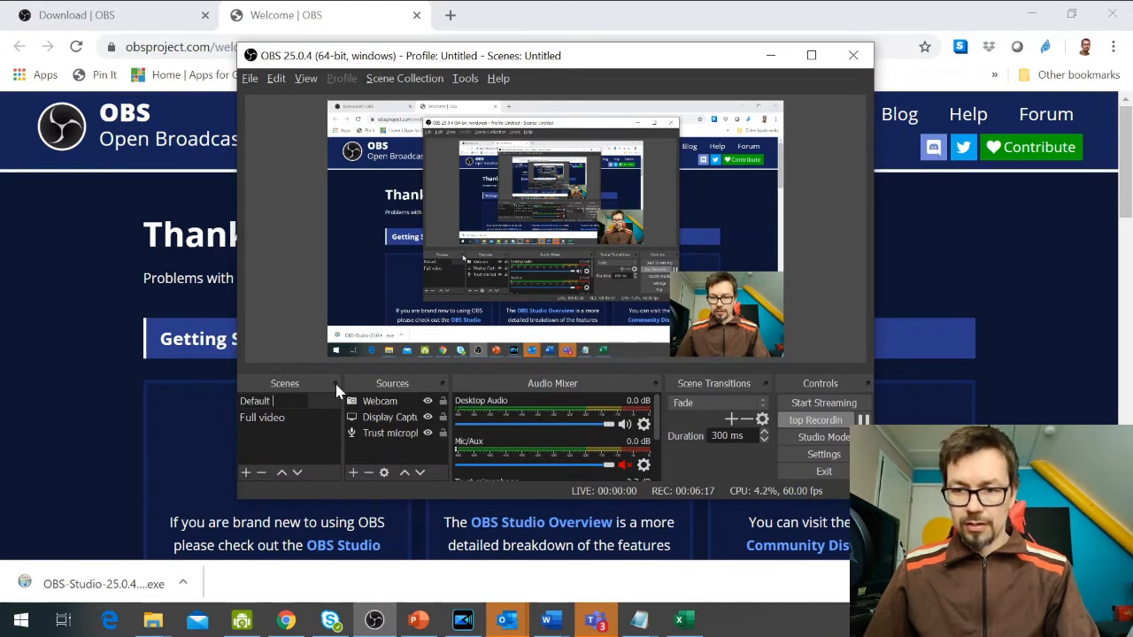
{"action": "type", "text": " screen capture"}
{"action": "key", "text": "Return"}
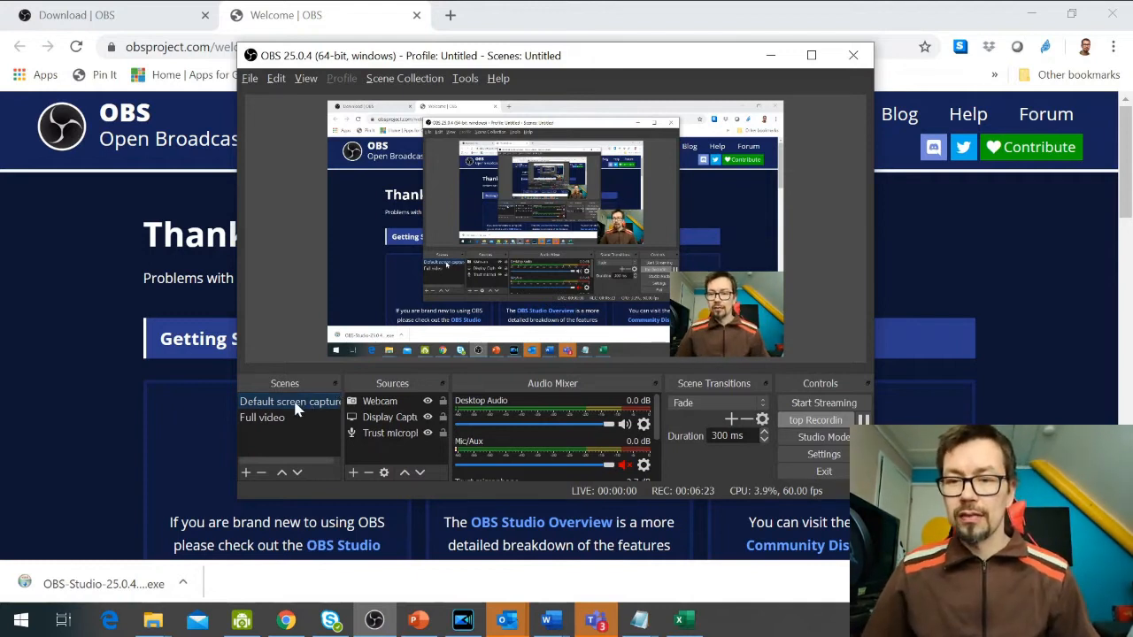
Try creating an Audio Input Capture source named "Laptop microphone", view the selectable devices and cancel its properties.
{"action": "left_click", "coordinate": [394, 402]}
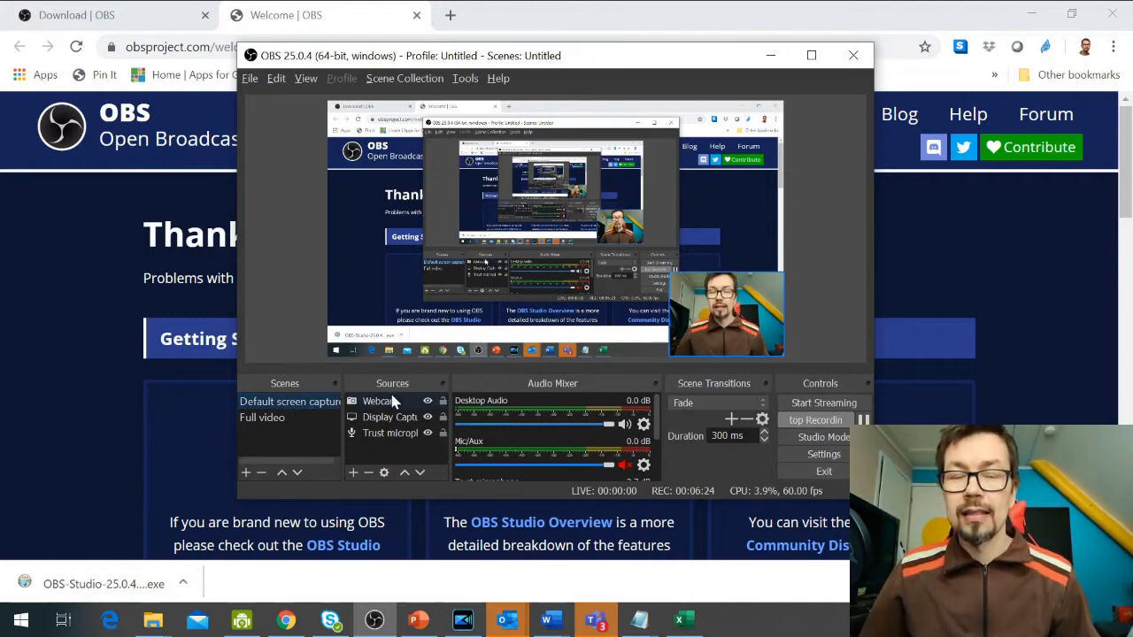
{"action": "left_click", "coordinate": [353, 475]}
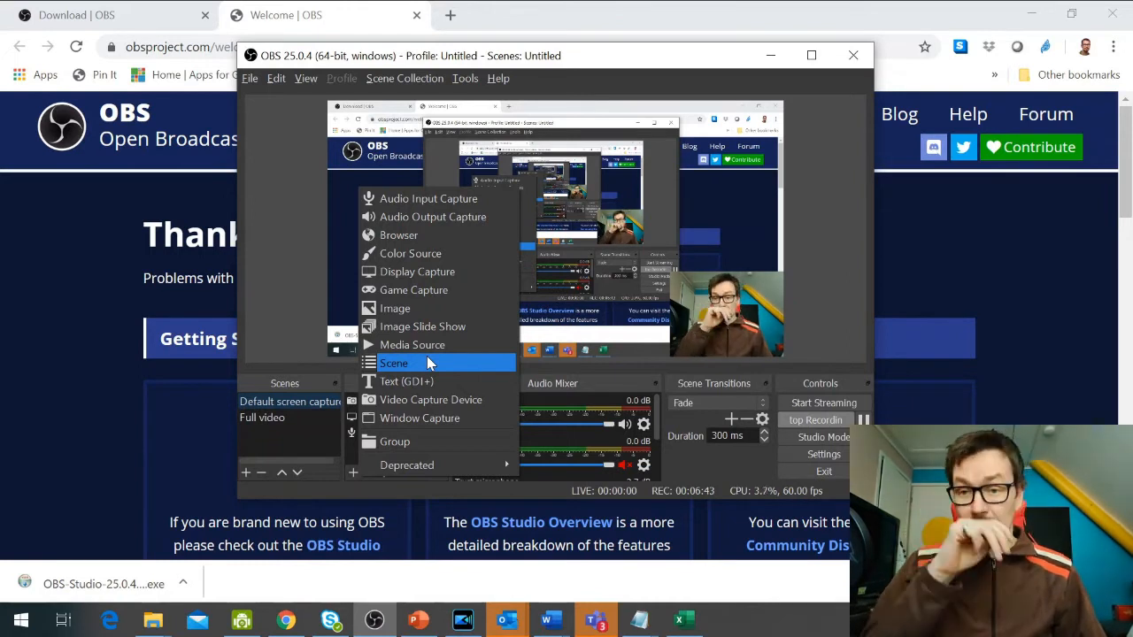
{"action": "left_click", "coordinate": [426, 202]}
{"action": "left_click_drag", "start_coordinate": [521, 182], "coordinate": [464, 130]}
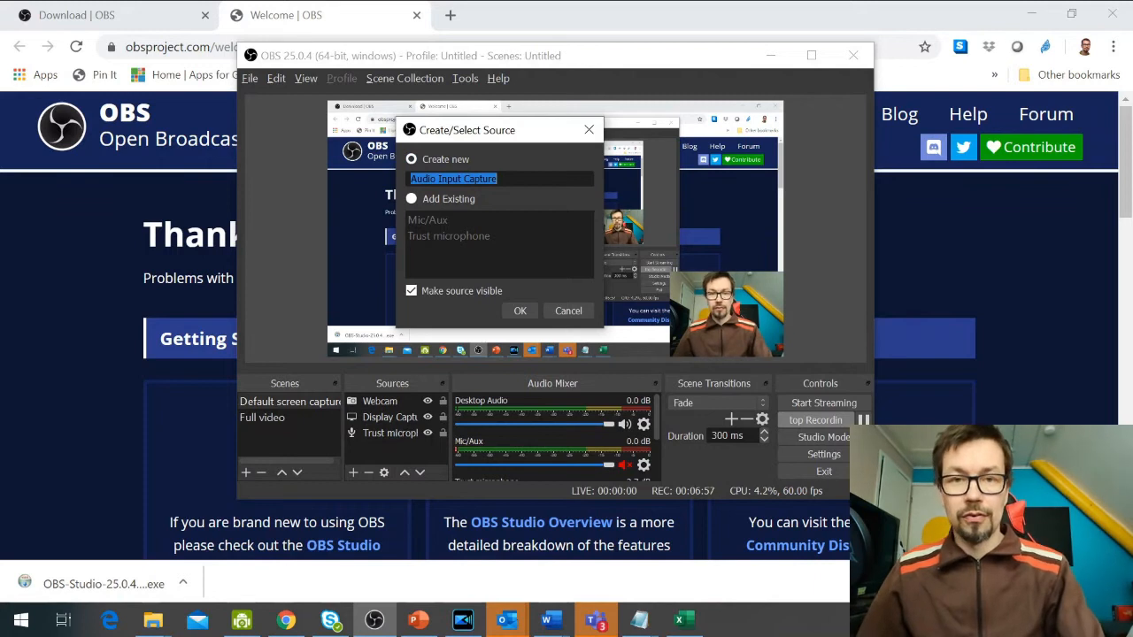
{"action": "type", "text": "Laptop microphone"}
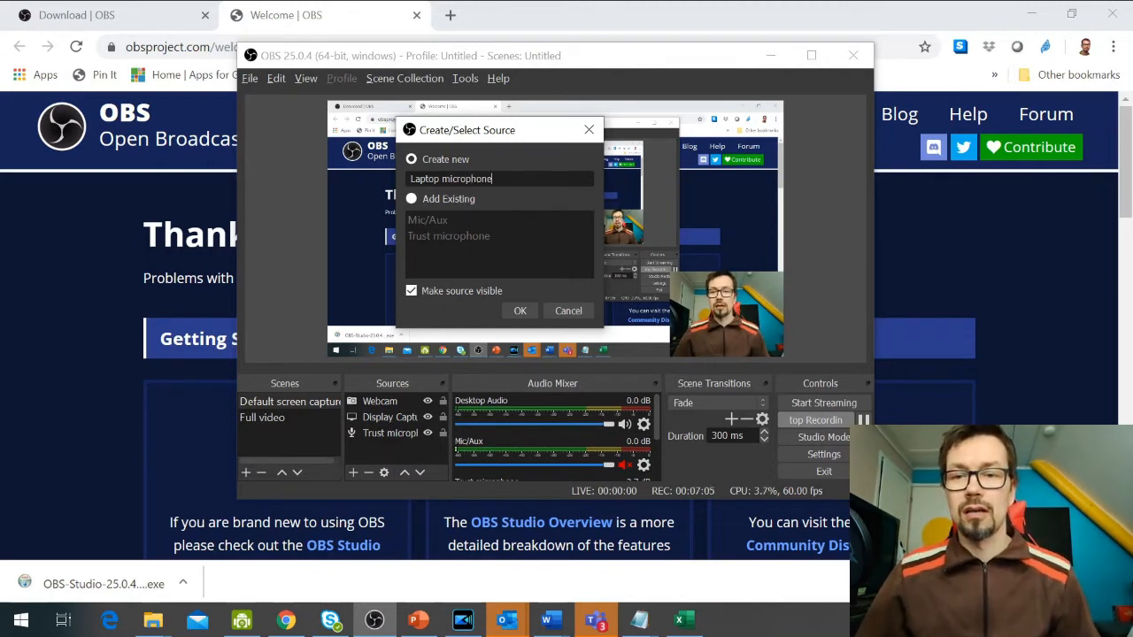
{"action": "left_click", "coordinate": [521, 311]}
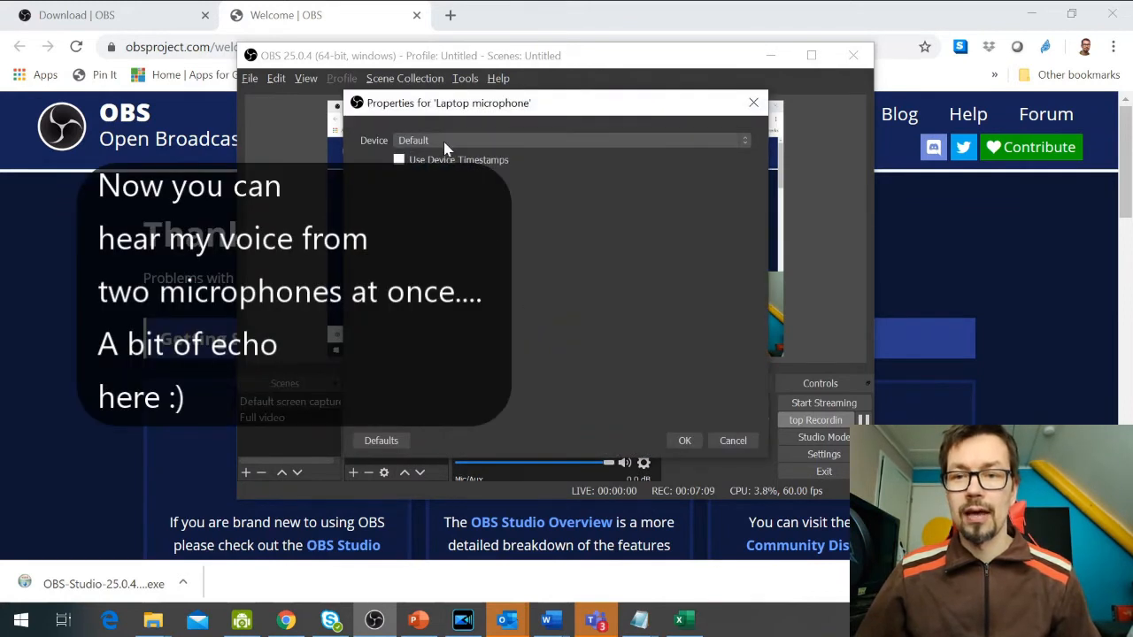
{"action": "left_click", "coordinate": [445, 144]}
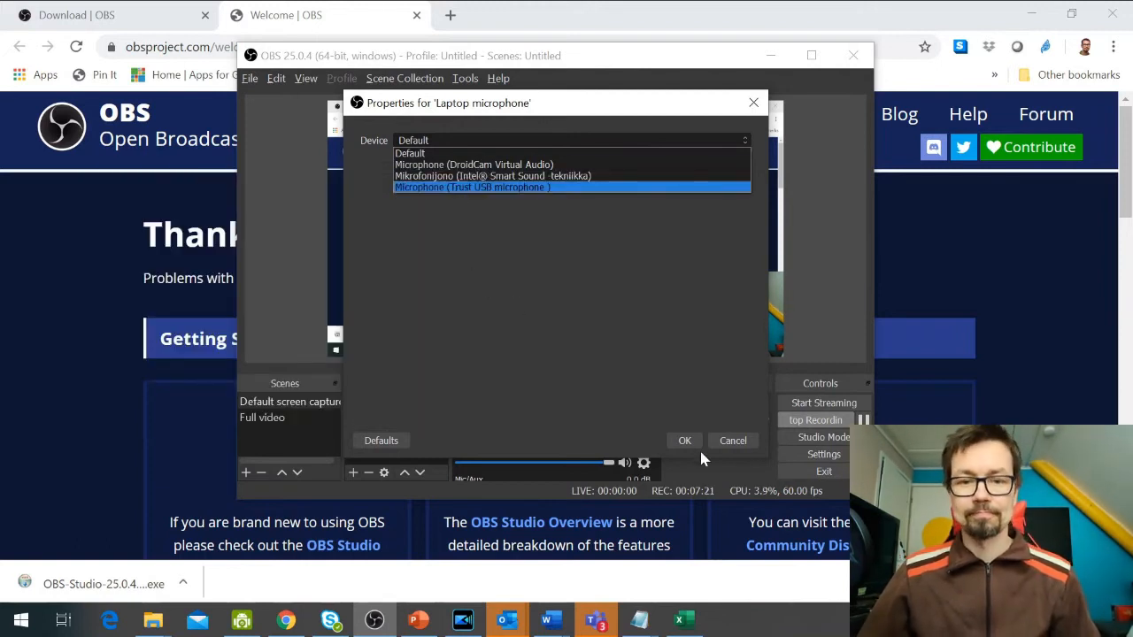
{"action": "left_click", "coordinate": [738, 442]}
{"action": "left_click", "coordinate": [738, 442]}
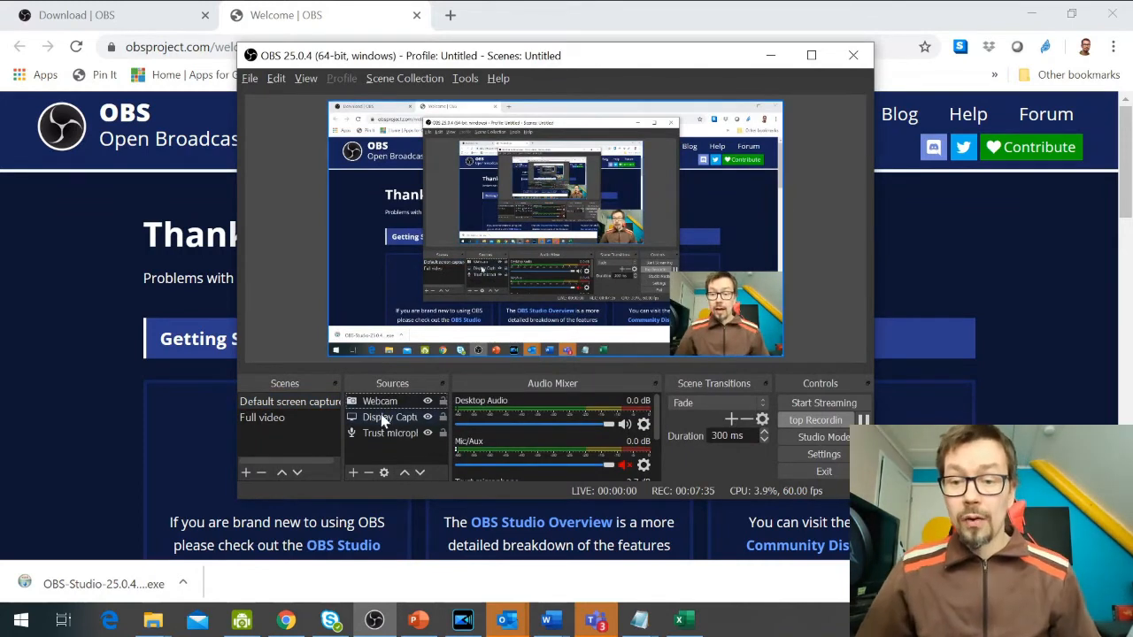
Examine the source types that can be added to the scene without adding one.
{"action": "left_click", "coordinate": [374, 404]}
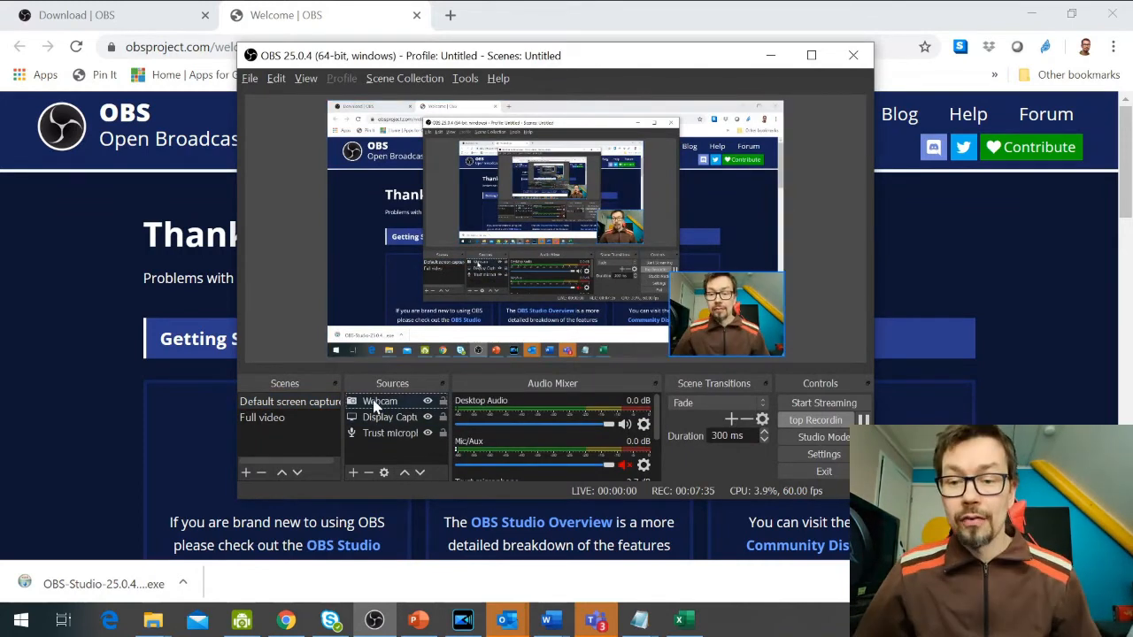
{"action": "left_click", "coordinate": [353, 472]}
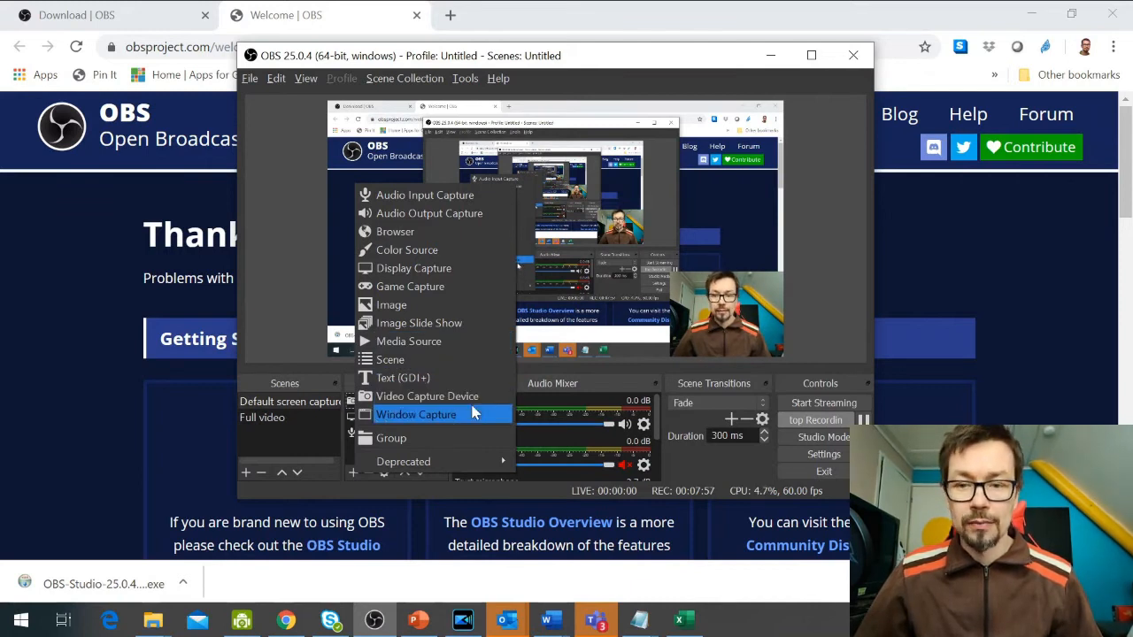
{"action": "left_click", "coordinate": [316, 448]}
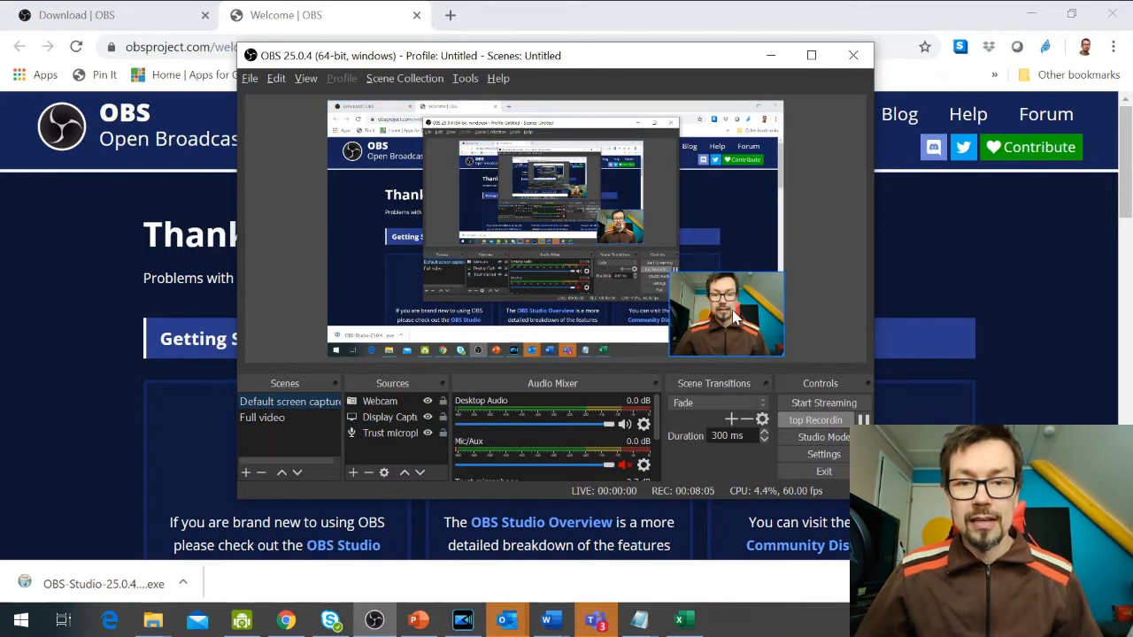
Try the webcam enlarged over the canvas's upper-left area, and return it small to the lower-right corner.
{"action": "left_click_drag", "start_coordinate": [720, 309], "coordinate": [496, 187]}
{"action": "left_click", "coordinate": [500, 257]}
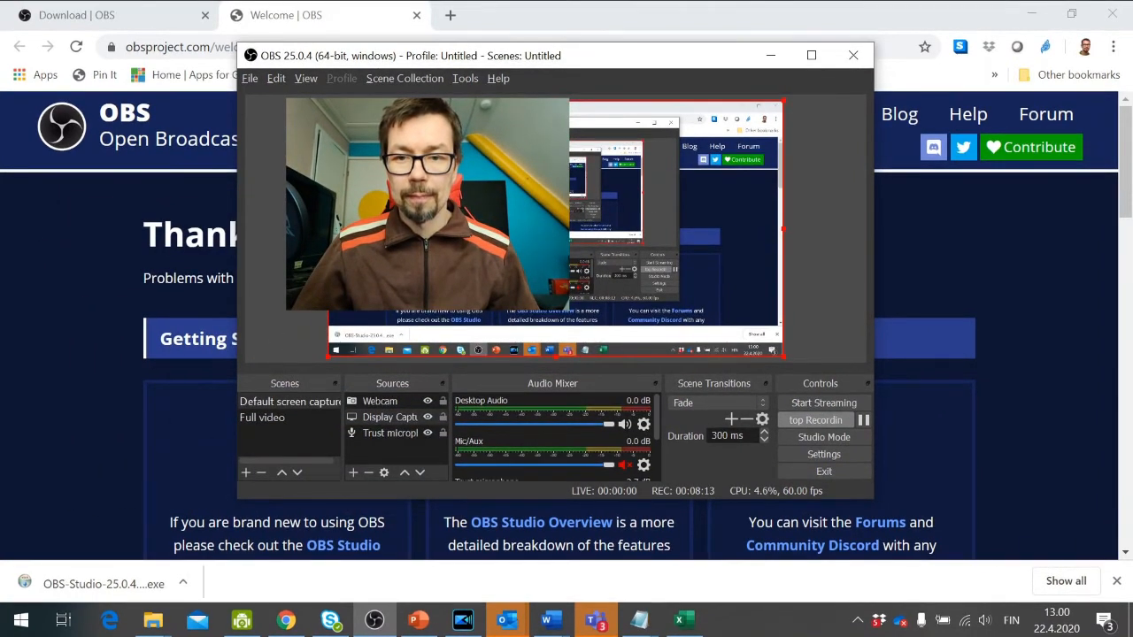
{"action": "left_click", "coordinate": [497, 186]}
{"action": "left_click_drag", "start_coordinate": [555, 224], "coordinate": [613, 268]}
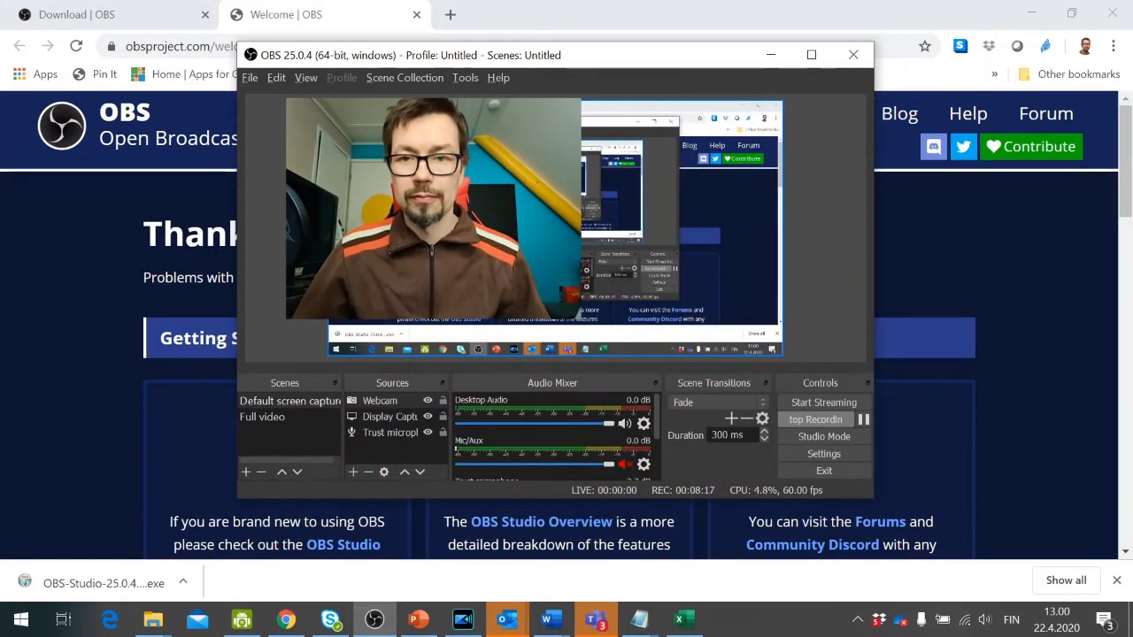
{"action": "left_click_drag", "start_coordinate": [690, 246], "coordinate": [719, 318]}
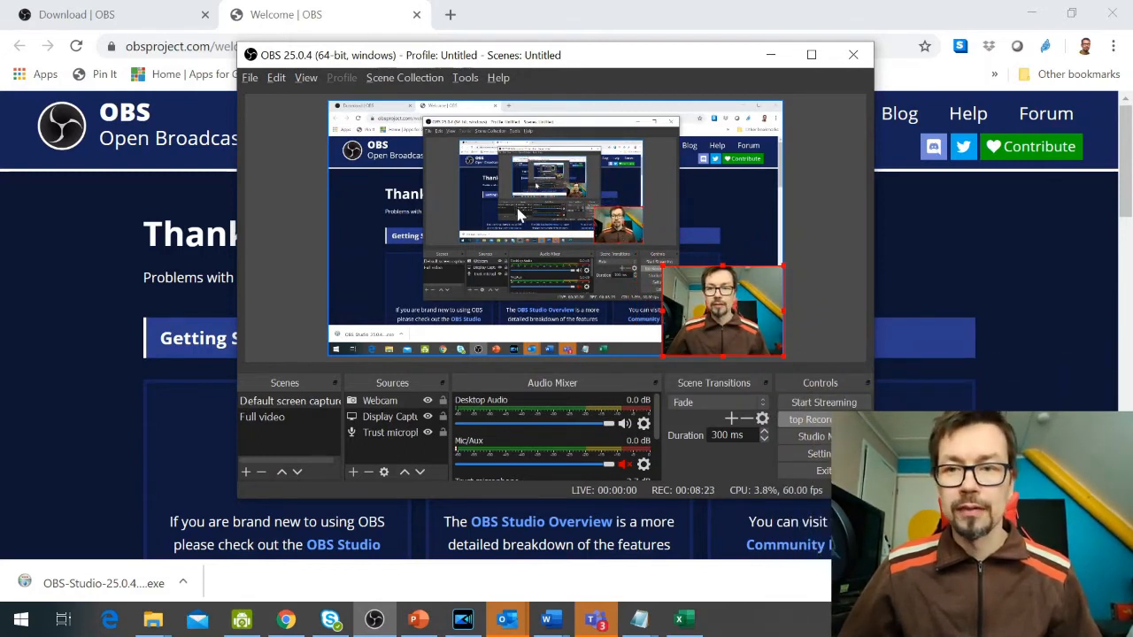
Try a side-by-side layout with the shrunken display capture on the canvas's left and the enlarged webcam on its right.
{"action": "left_click", "coordinate": [675, 152]}
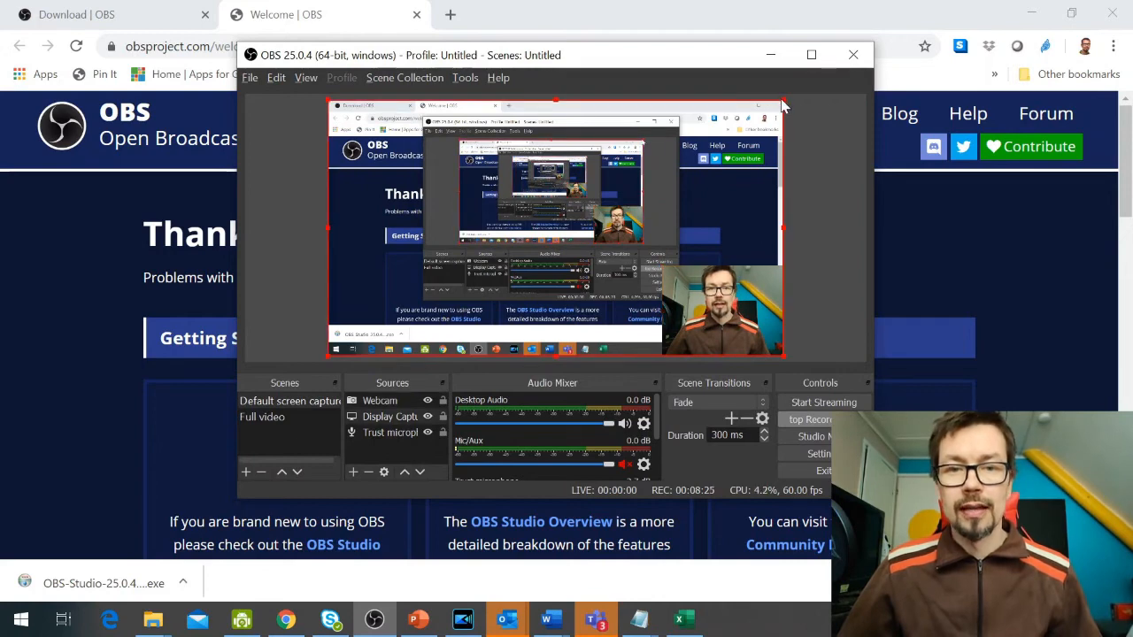
{"action": "left_click_drag", "start_coordinate": [782, 100], "coordinate": [720, 142]}
{"action": "left_click_drag", "start_coordinate": [619, 208], "coordinate": [321, 405]}
{"action": "left_click_drag", "start_coordinate": [298, 442], "coordinate": [299, 250]}
{"action": "mouse_move", "coordinate": [403, 305]}
{"action": "left_mouse_down"}
{"action": "mouse_move", "coordinate": [357, 251]}
{"action": "mouse_move", "coordinate": [415, 293]}
{"action": "left_mouse_up"}
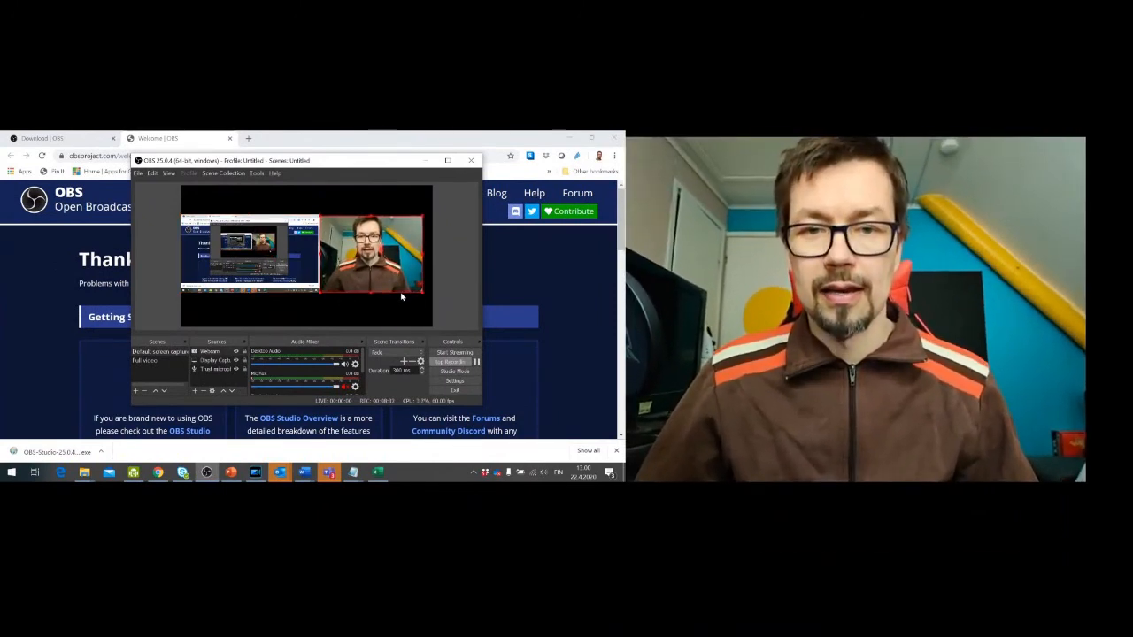
Move the webcam to the canvas's upper-left area and enlarge the display capture to fill the whole canvas.
{"action": "left_click_drag", "start_coordinate": [344, 253], "coordinate": [315, 215]}
{"action": "left_click_drag", "start_coordinate": [360, 134], "coordinate": [228, 117]}
{"action": "left_click", "coordinate": [307, 119]}
{"action": "left_click_drag", "start_coordinate": [319, 133], "coordinate": [685, 351]}
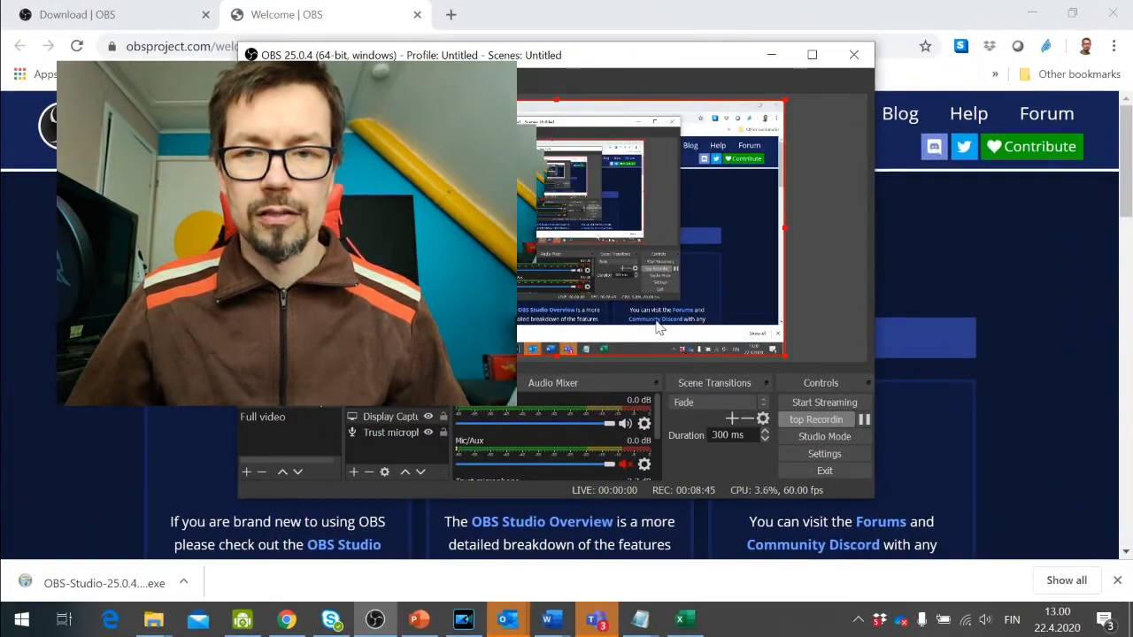
Move the webcam to the canvas's lower-right corner and shrink it to a small overlay on the display capture.
{"action": "mouse_move", "coordinate": [445, 194]}
{"action": "left_mouse_down"}
{"action": "mouse_move", "coordinate": [1098, 369]}
{"action": "mouse_move", "coordinate": [521, 196]}
{"action": "mouse_move", "coordinate": [447, 195]}
{"action": "left_mouse_up"}
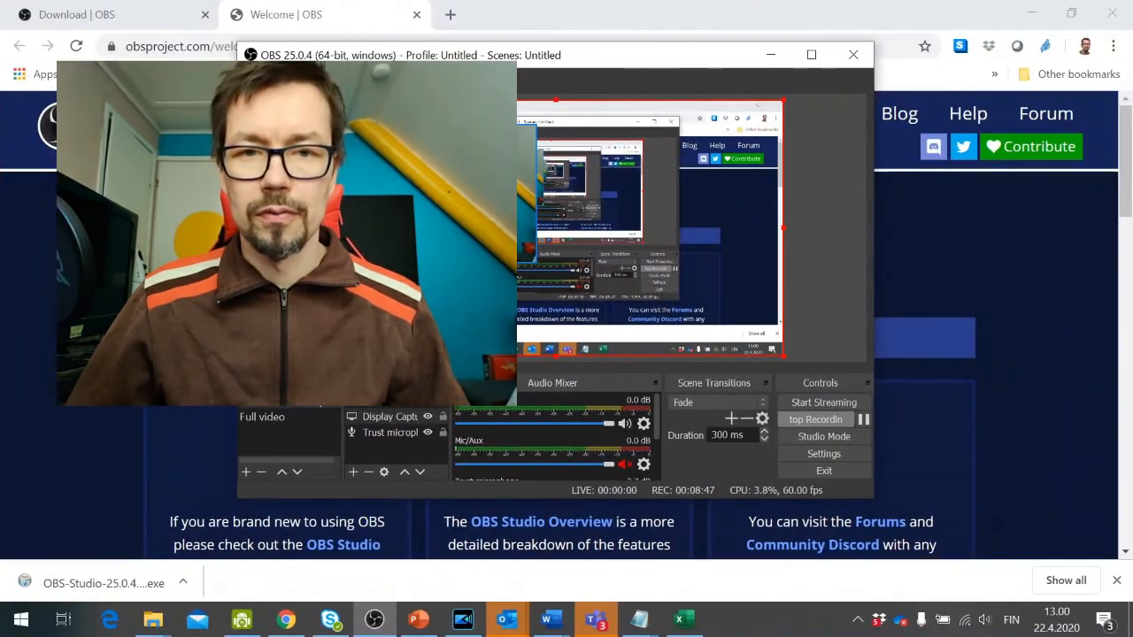
{"action": "left_click", "coordinate": [447, 195]}
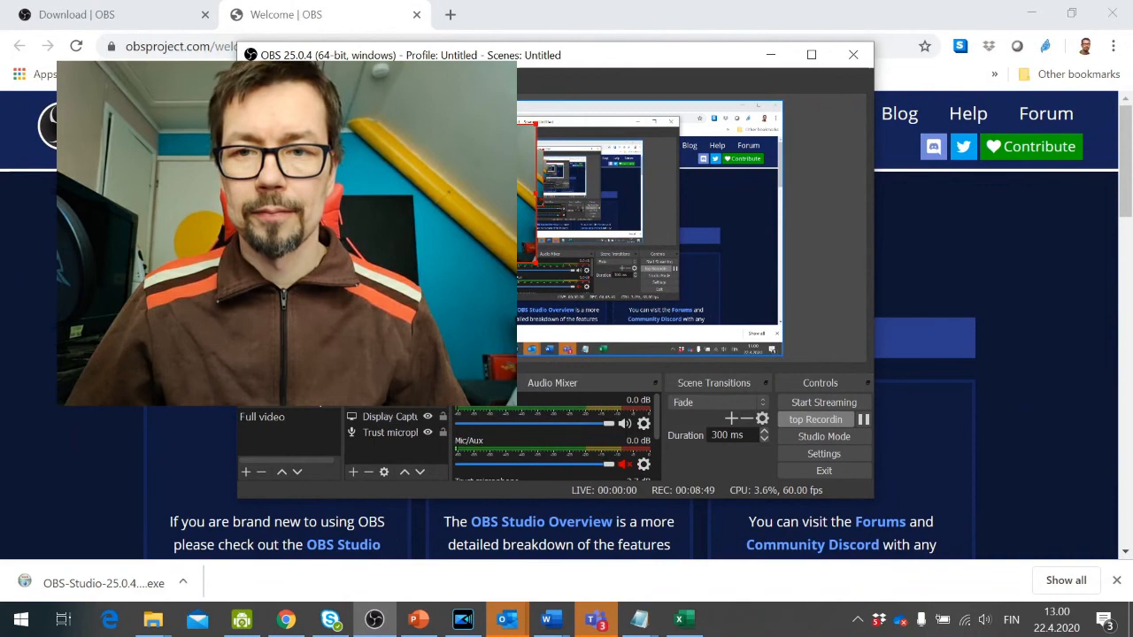
{"action": "left_click_drag", "start_coordinate": [447, 195], "coordinate": [688, 273]}
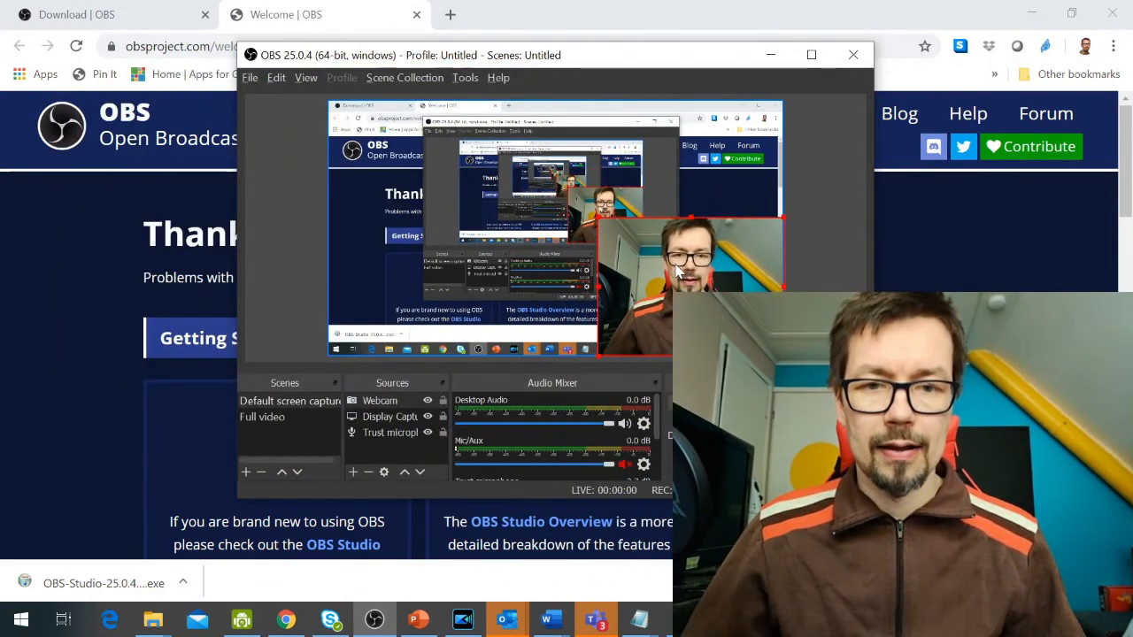
{"action": "left_click_drag", "start_coordinate": [598, 224], "coordinate": [652, 278]}
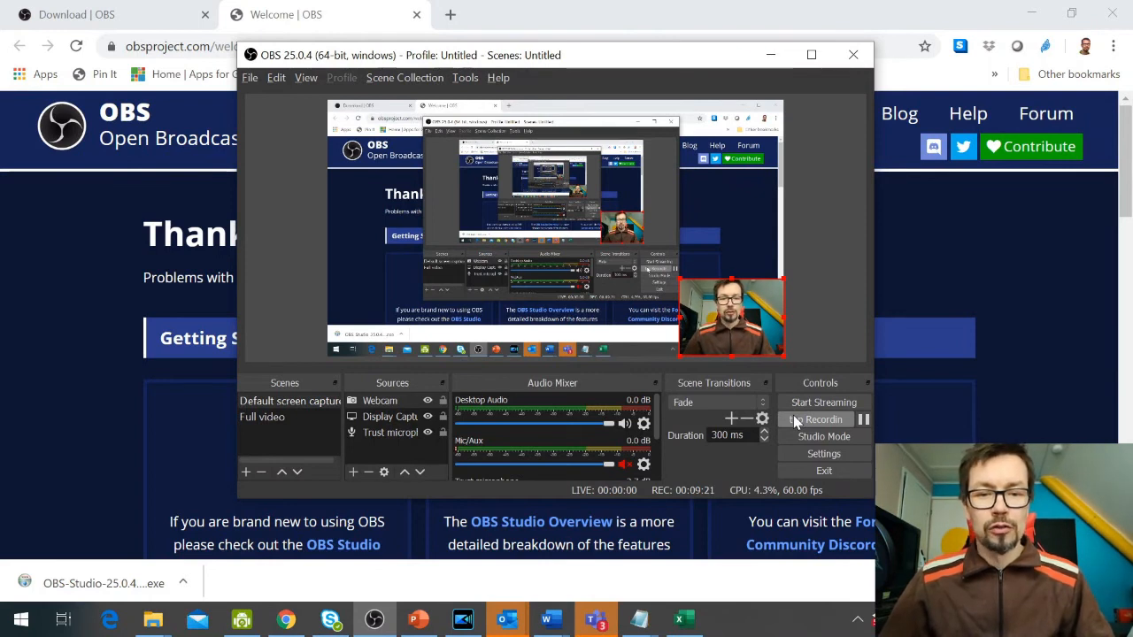
Check the recording path in the Output settings and close the settings without changes.
{"action": "left_click", "coordinate": [822, 455]}
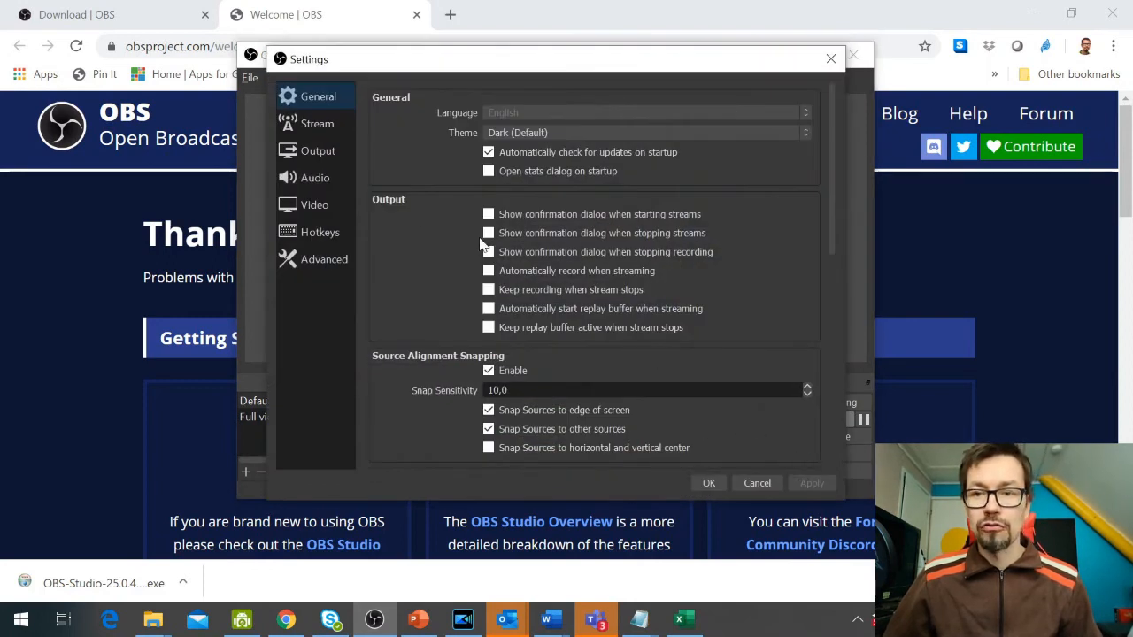
{"action": "left_click", "coordinate": [295, 153]}
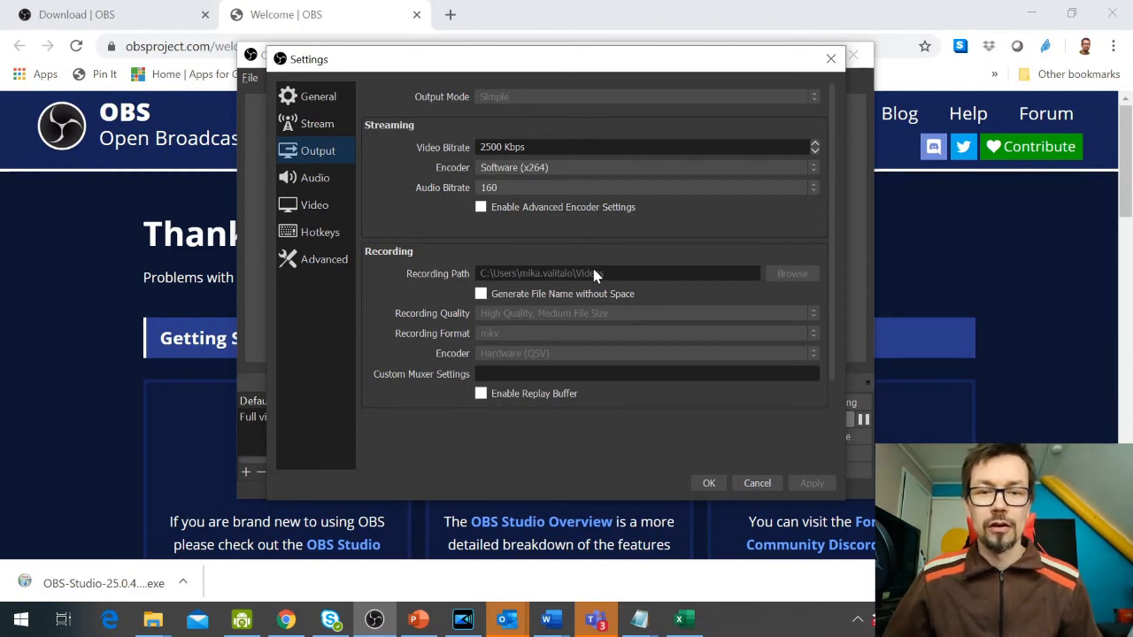
{"action": "left_click", "coordinate": [758, 483]}
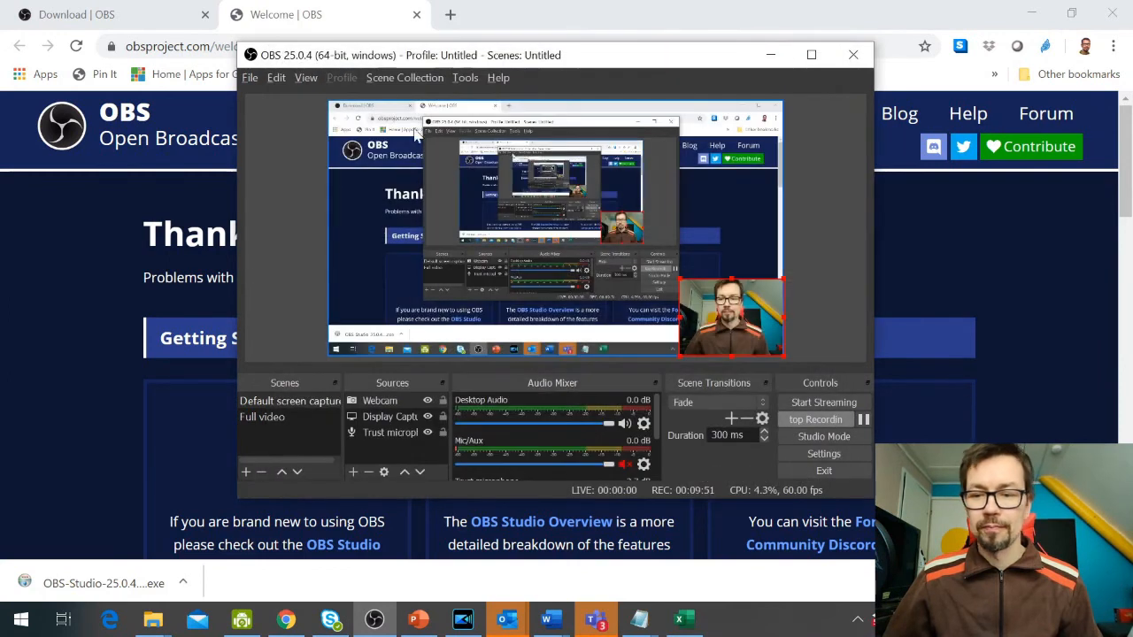
Switch to File Explorer to view the recordings in the Videos folder, return to OBS and shift its window slightly.
{"action": "mouse_move", "coordinate": [152, 621]}
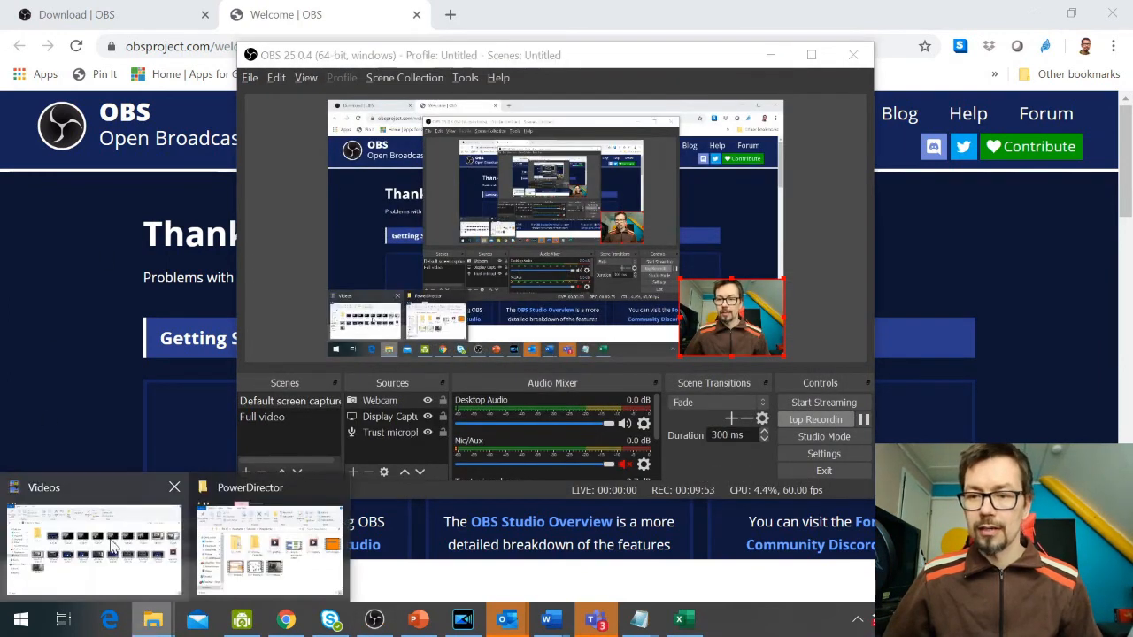
{"action": "left_click", "coordinate": [124, 545]}
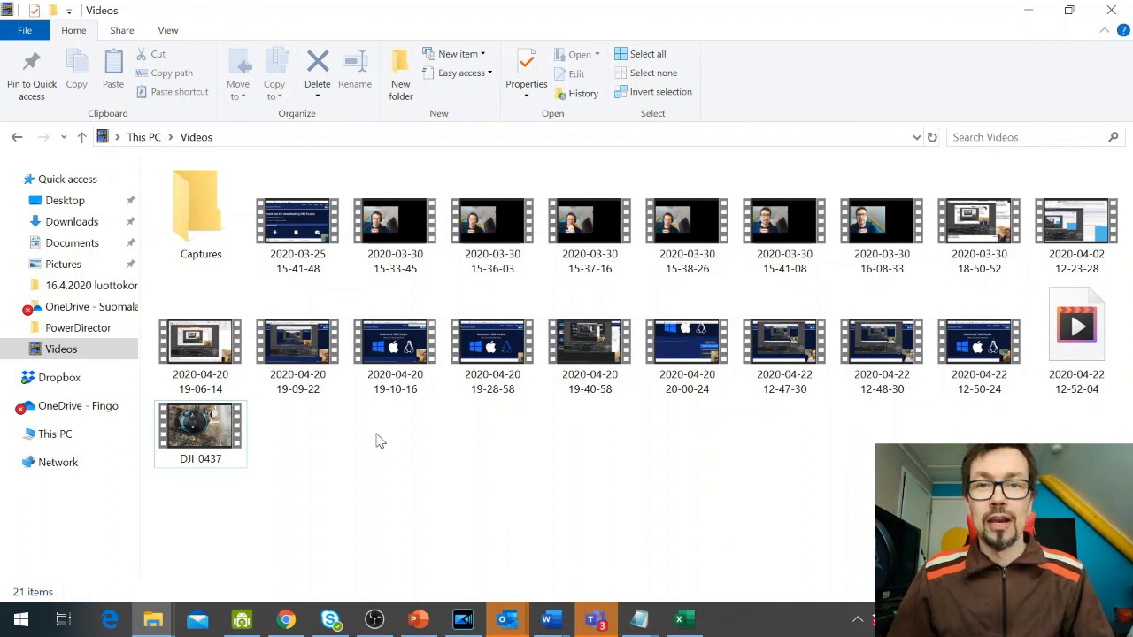
{"action": "key", "text": "alt+Tab"}
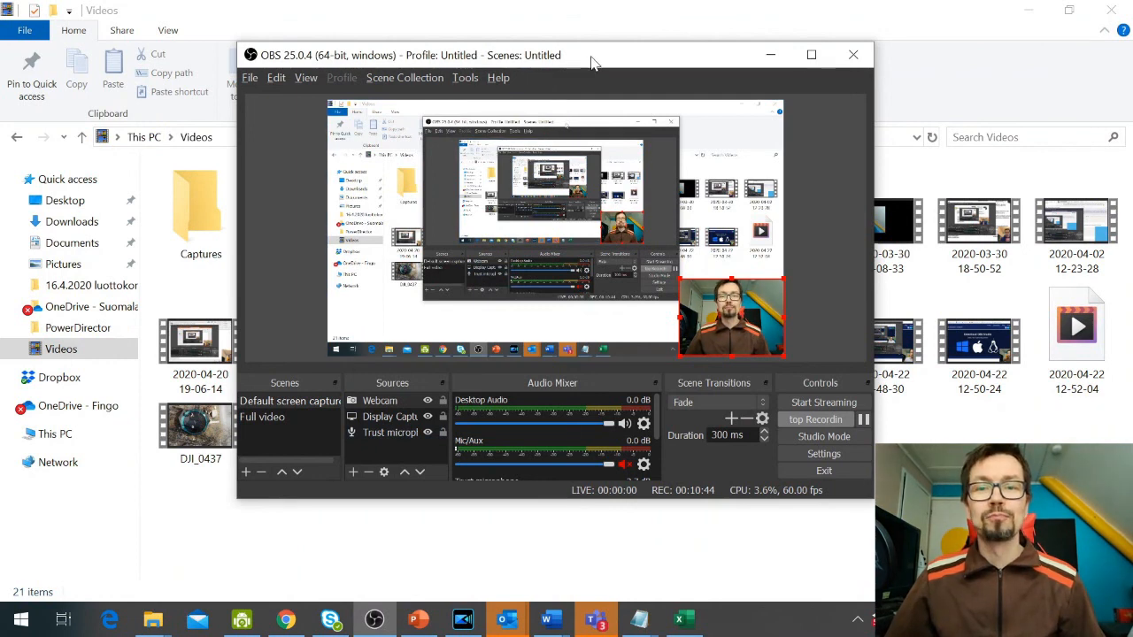
{"action": "left_click_drag", "start_coordinate": [593, 64], "coordinate": [568, 52]}
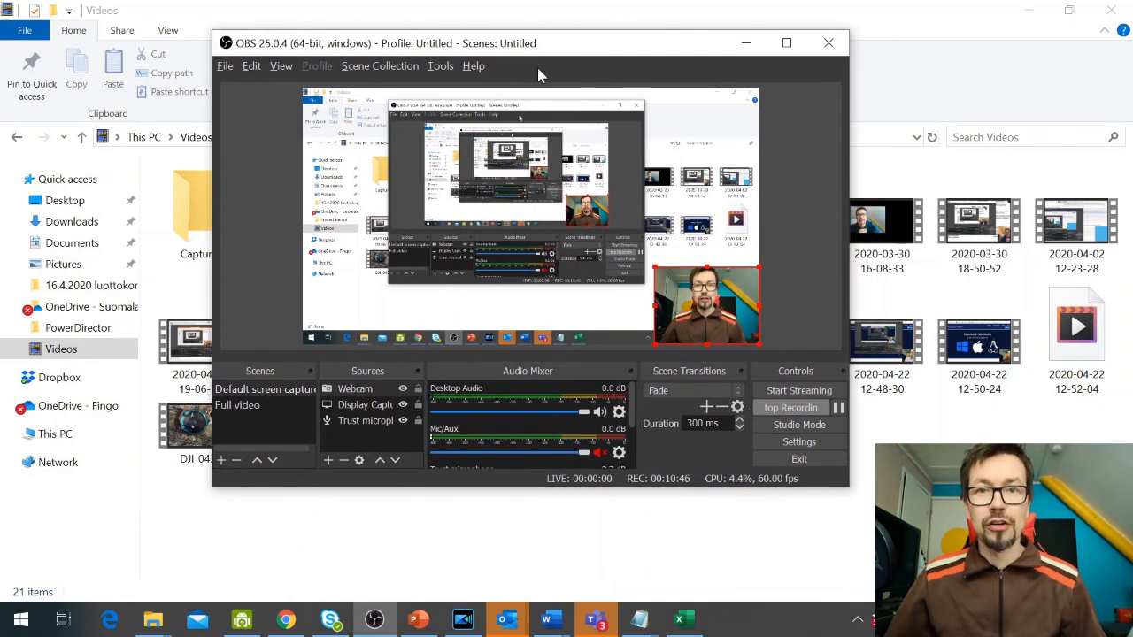